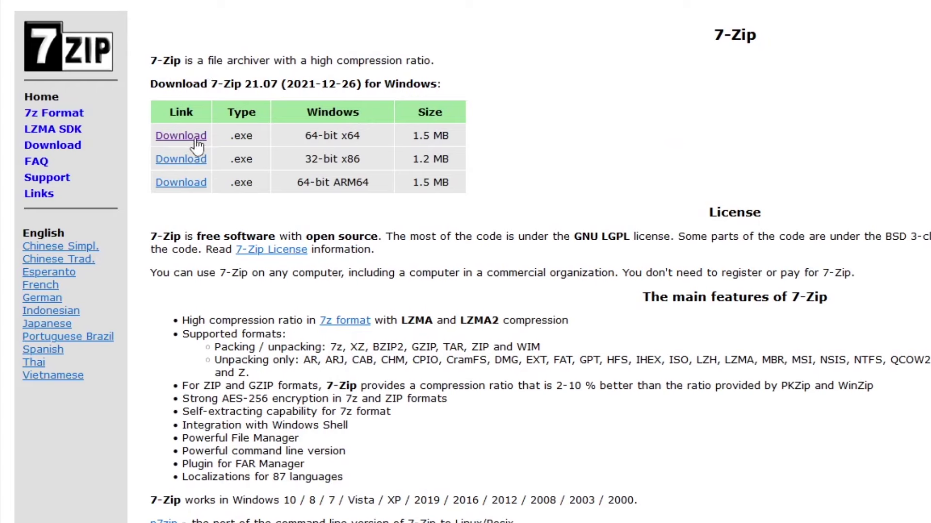
- Highlight the 64-bit x64 version note, then make another household sim active
drag(353, 138, 312, 139)
click(311, 140)
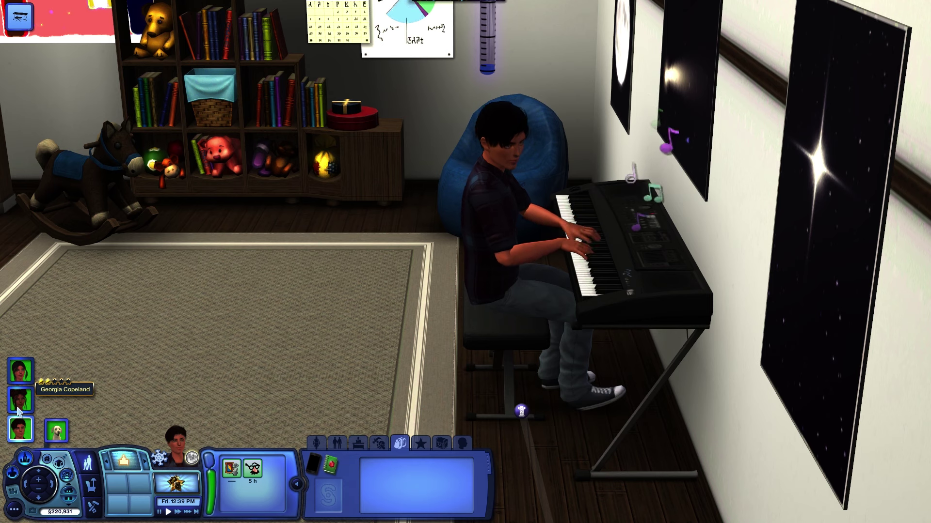
click(22, 374)
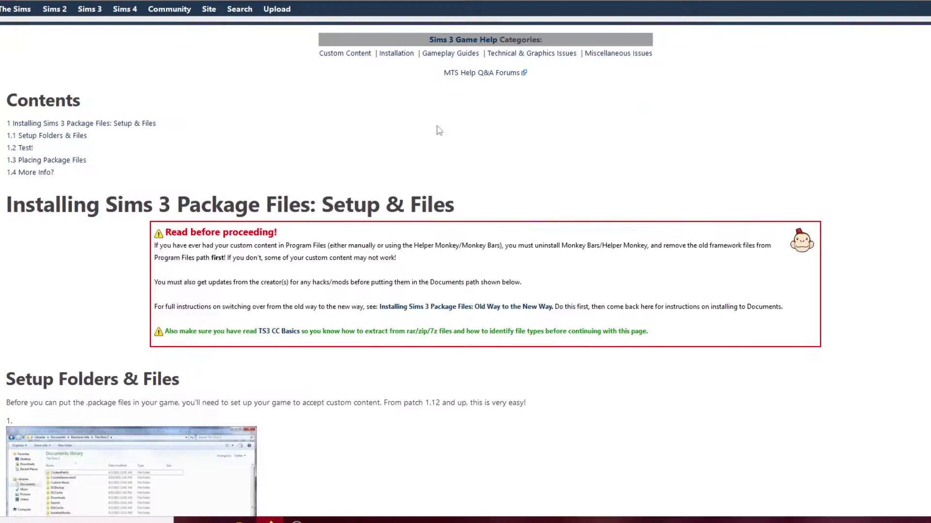
- Scroll the setup guide down to step 2, highlighting the My Documents path on the way
scroll(484, 135, down, 8)
drag(107, 244, 164, 245)
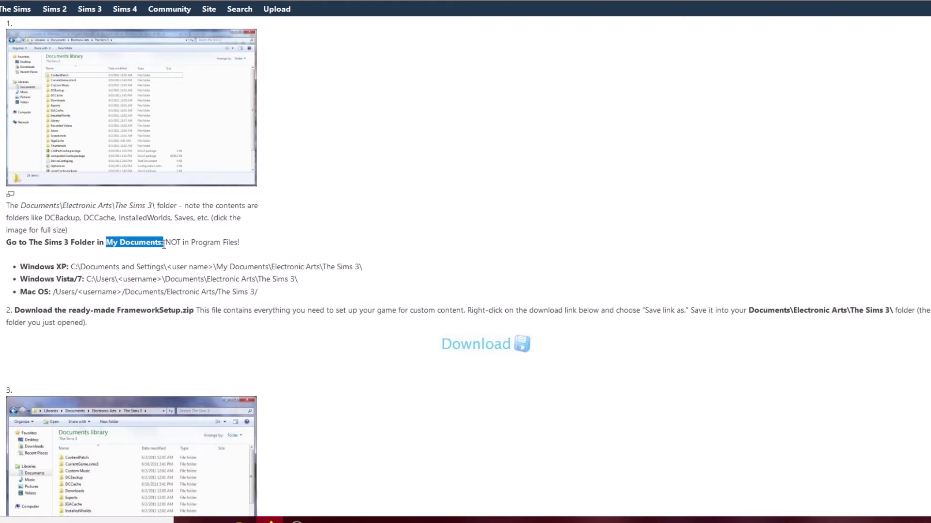
click(167, 245)
scroll(453, 233, down, 3)
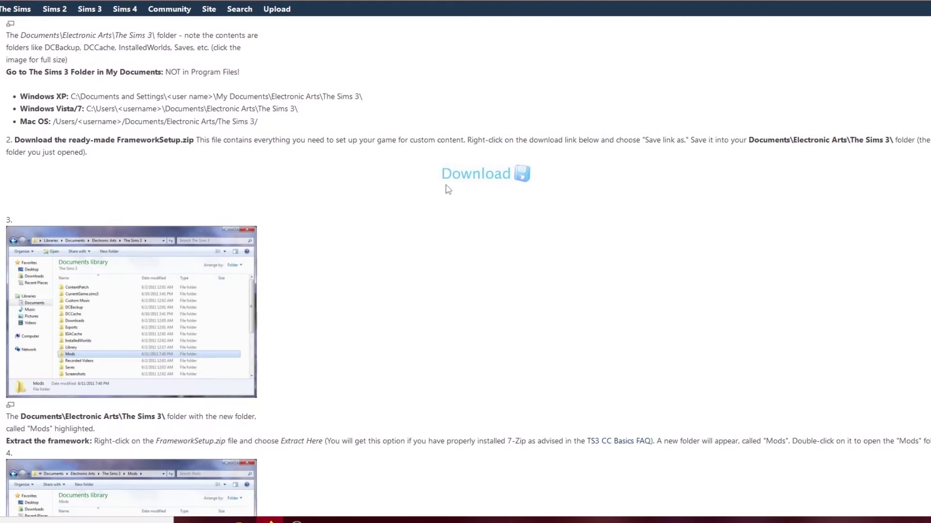
scroll(480, 211, down, 4)
scroll(530, 224, down, 5)
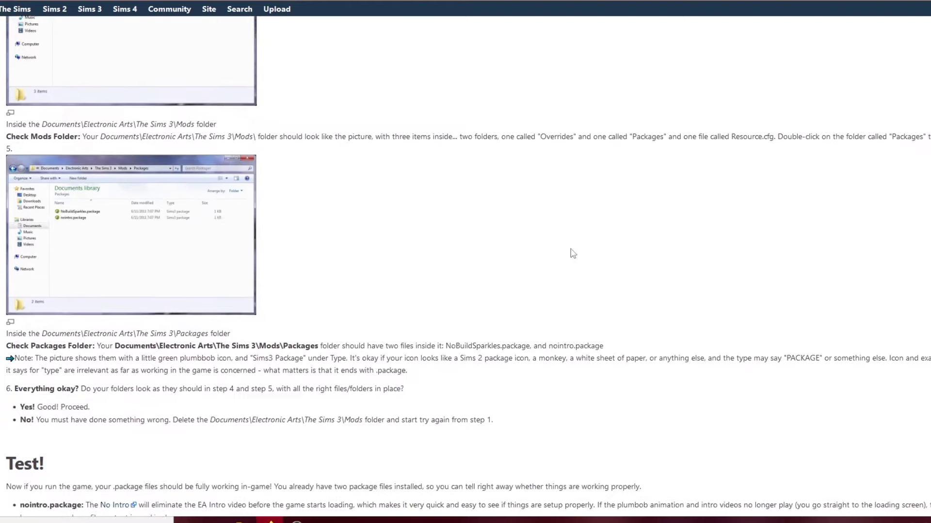
scroll(557, 252, down, 5)
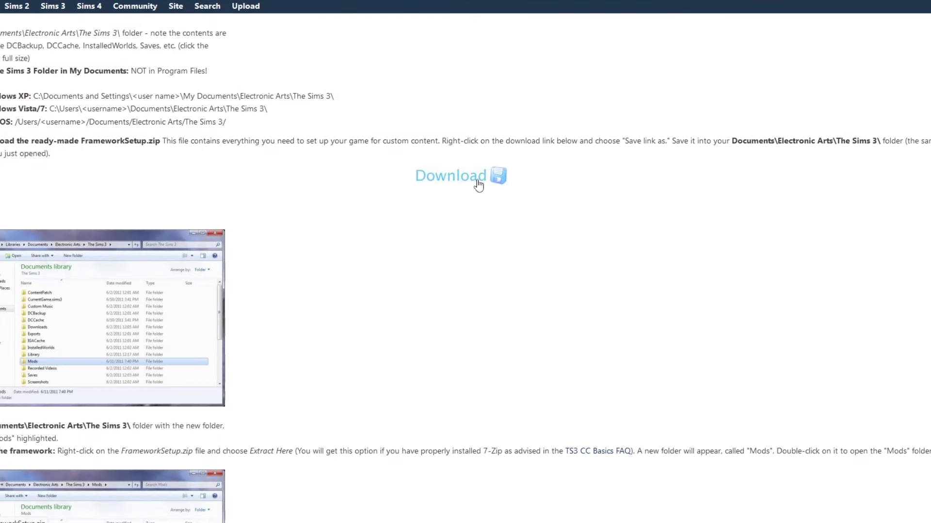
- Download and save FrameworkSetup.zip, then select it in Downloads
click(478, 185)
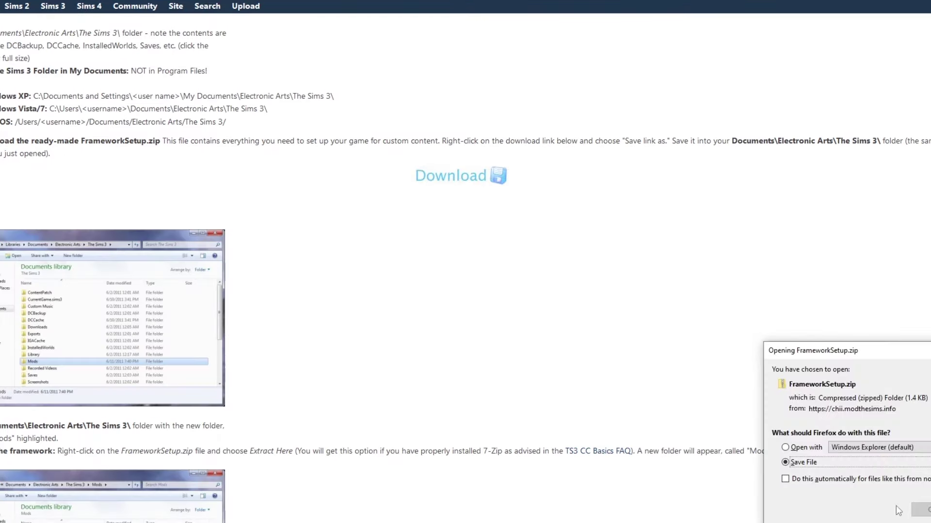
click(921, 510)
scroll(339, 426, down, 1)
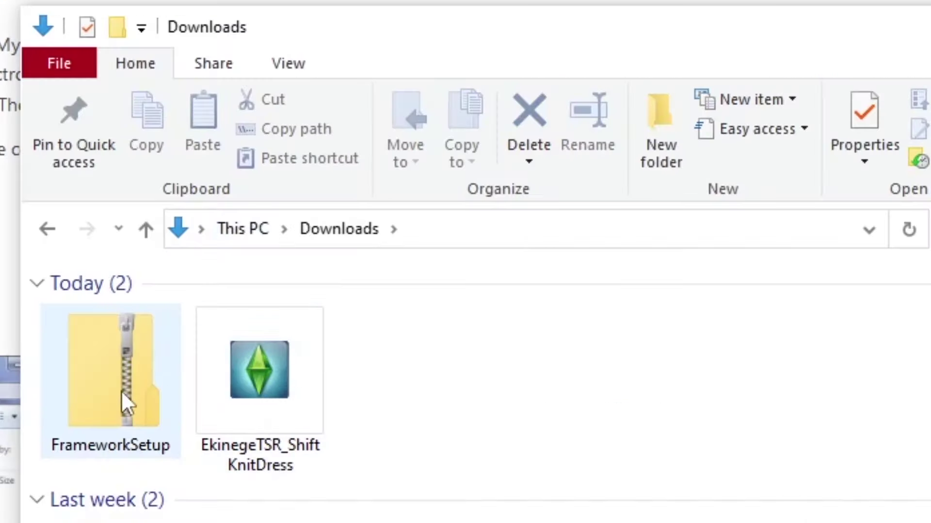
click(122, 390)
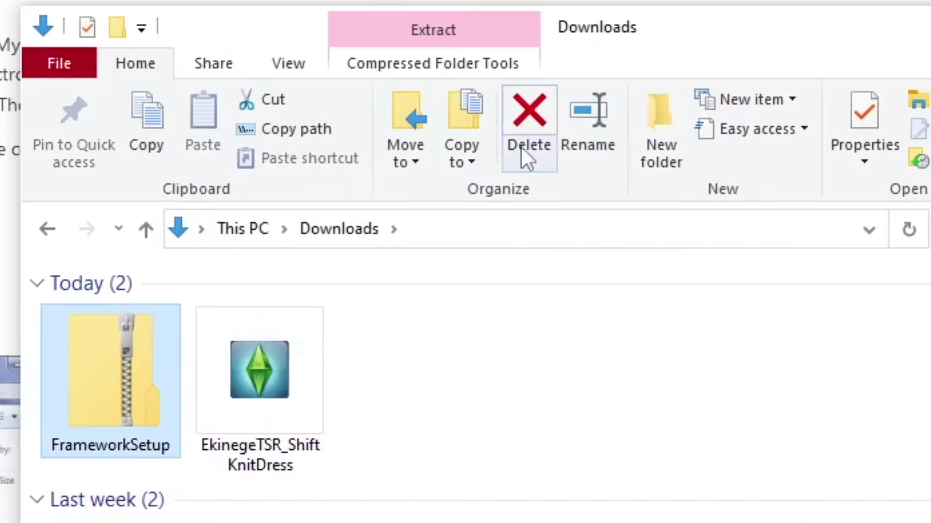
- Extract FrameworkSetup.zip into a FrameworkSetup folder and open it
click(485, 46)
click(902, 116)
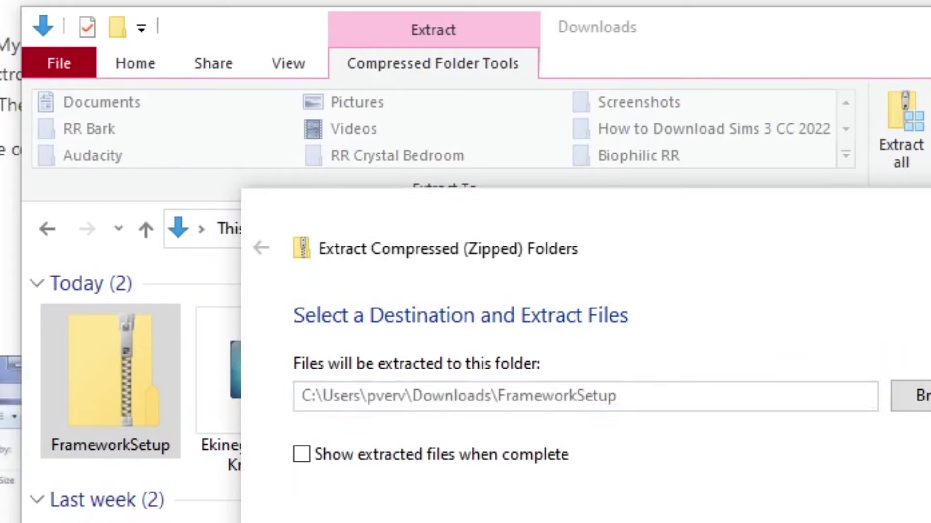
key(Return)
double_click(427, 386)
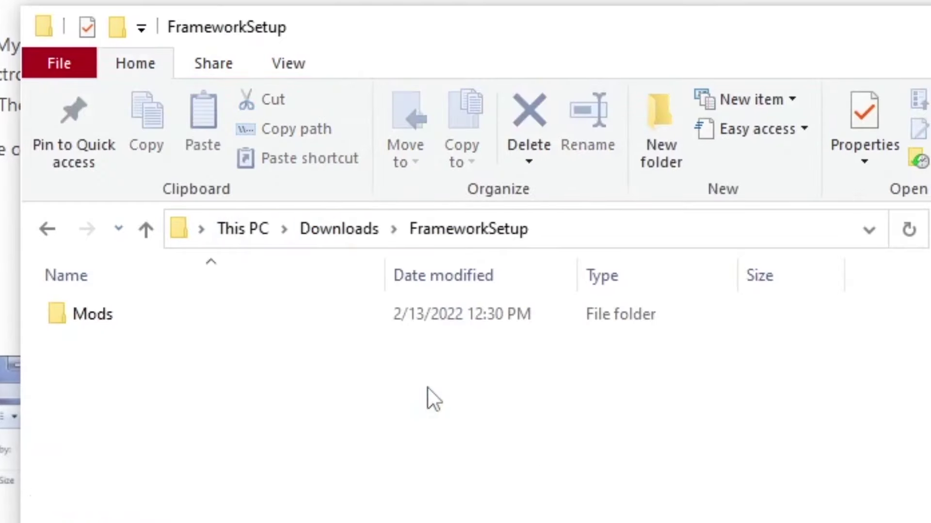
- Copy the Mods folder and paste it into Documents\Electronic Arts\The Sims 3
right_click(219, 310)
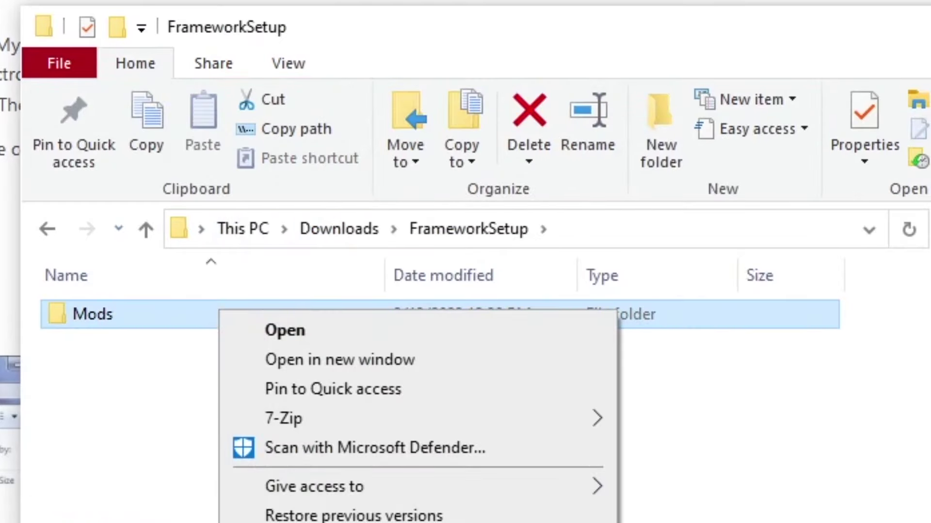
key(c)
click(239, 235)
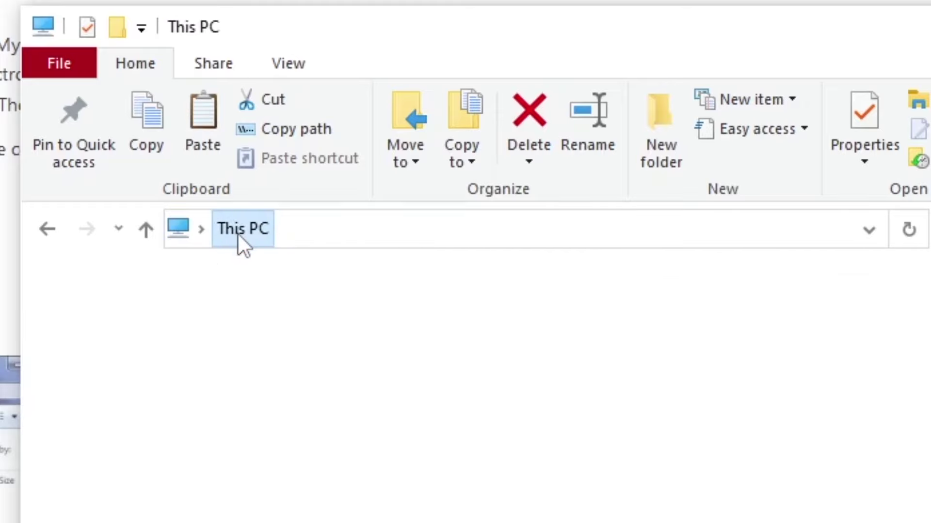
double_click(801, 358)
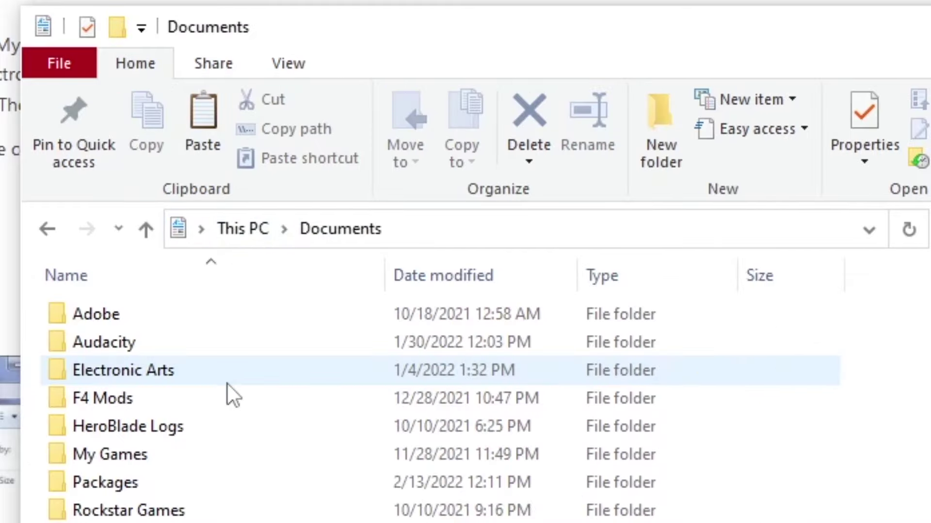
double_click(217, 380)
double_click(224, 318)
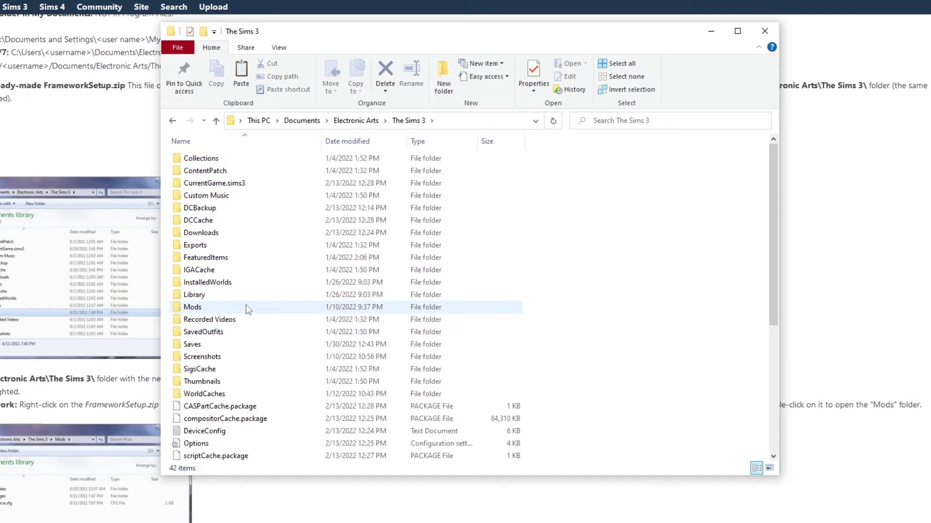
right_click(582, 276)
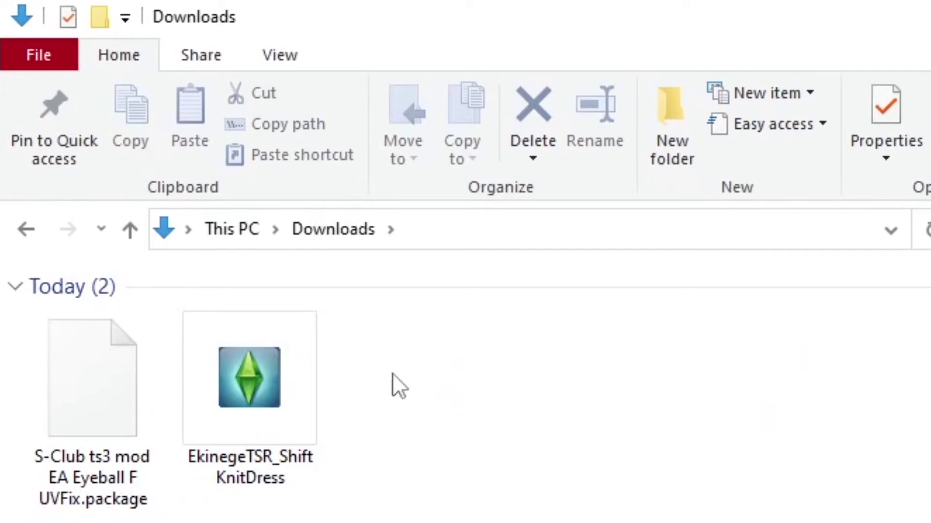
- Paste S-Club ts3 mod EA Eyeball F UVFix.package into Documents\Electronic Arts\The Sims 3\Mods\Packages
right_click(130, 406)
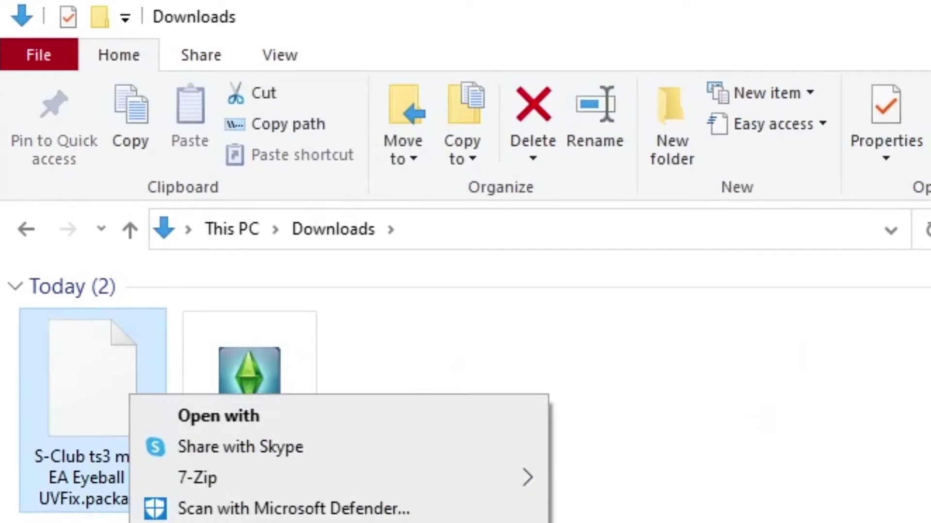
key(ctrl+c)
click(210, 231)
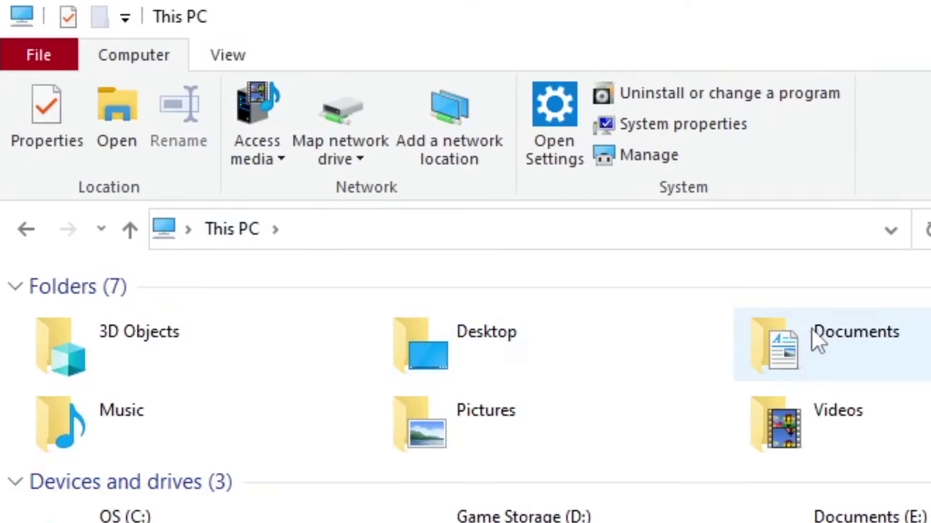
double_click(811, 327)
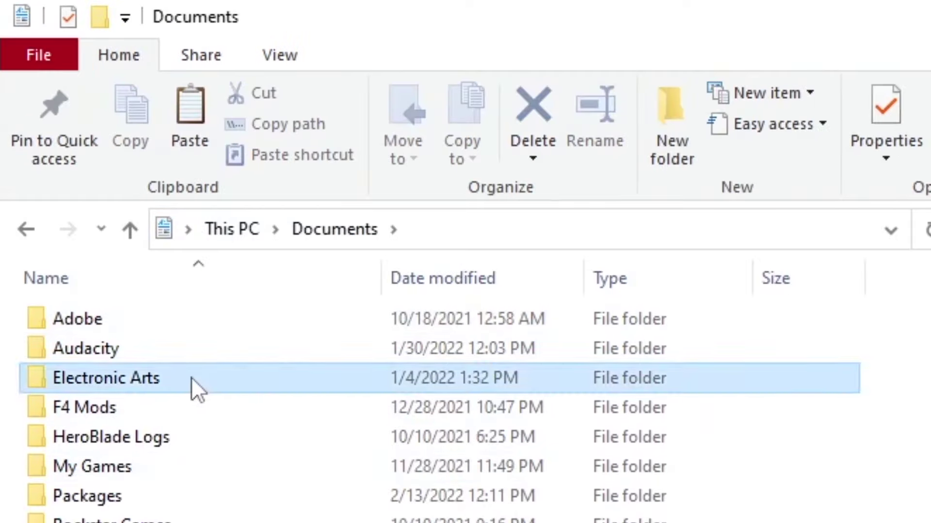
double_click(191, 378)
double_click(179, 318)
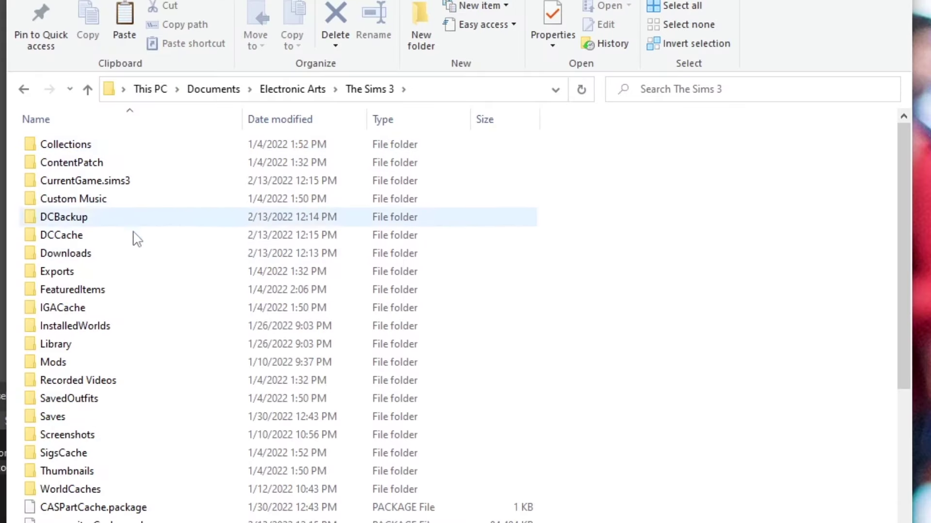
double_click(136, 362)
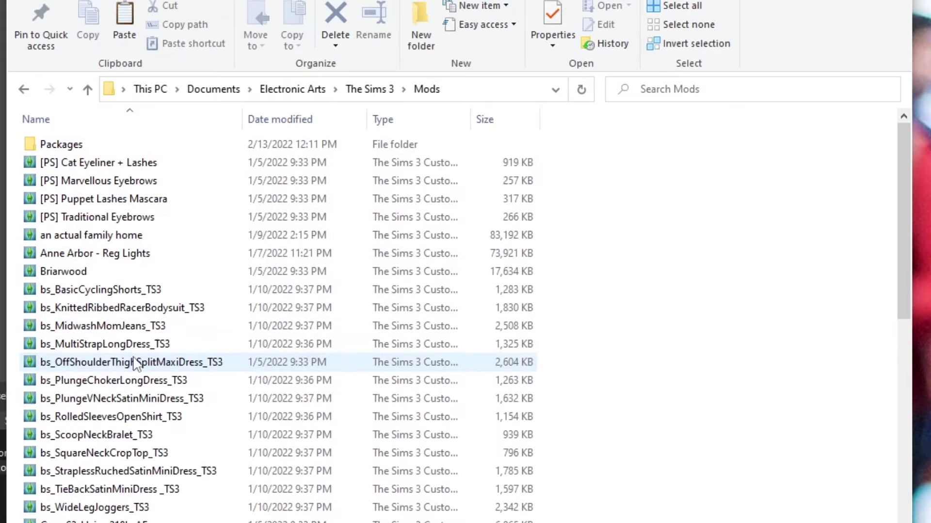
click(108, 148)
double_click(107, 151)
right_click(571, 254)
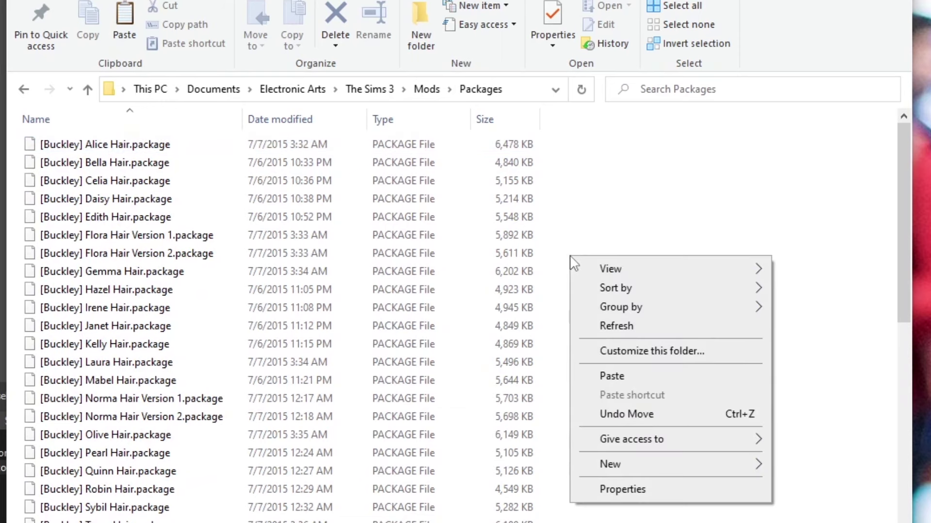
click(635, 377)
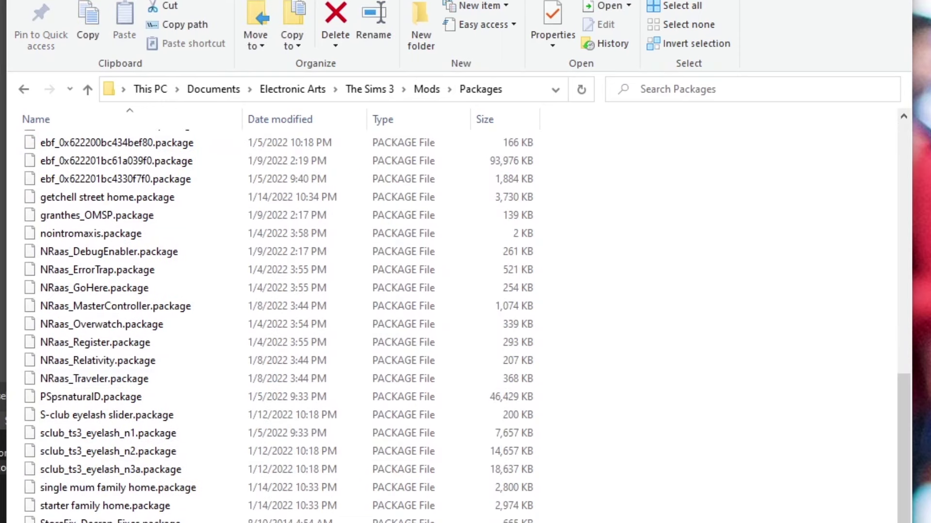
click(643, 388)
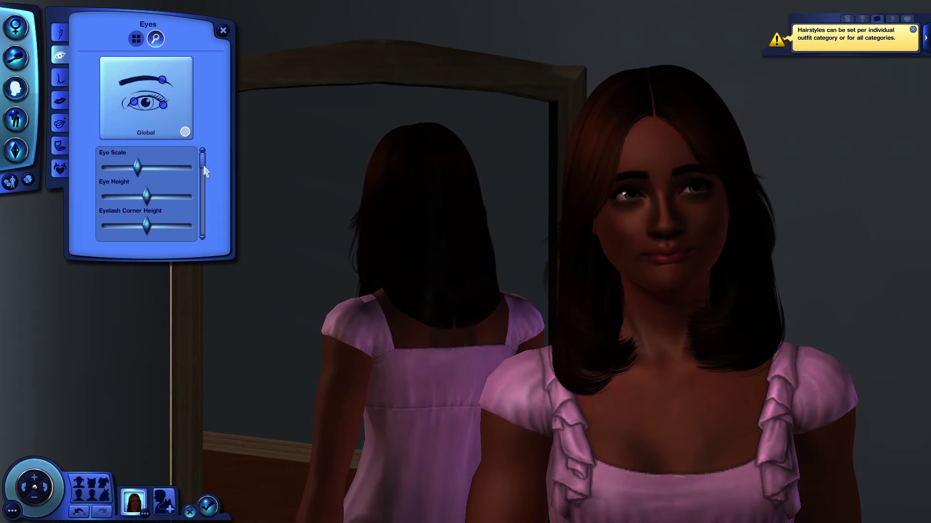
- Drag Eyelash Corner Height, Top Rotation, Inner Height and Top Height sliders toward maximum
scroll(189, 182, down, 3)
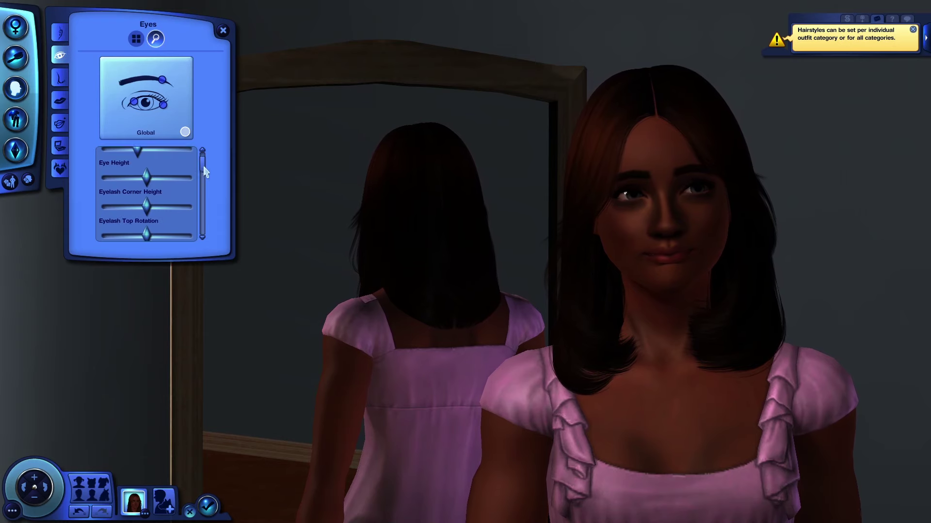
drag(146, 167, 189, 168)
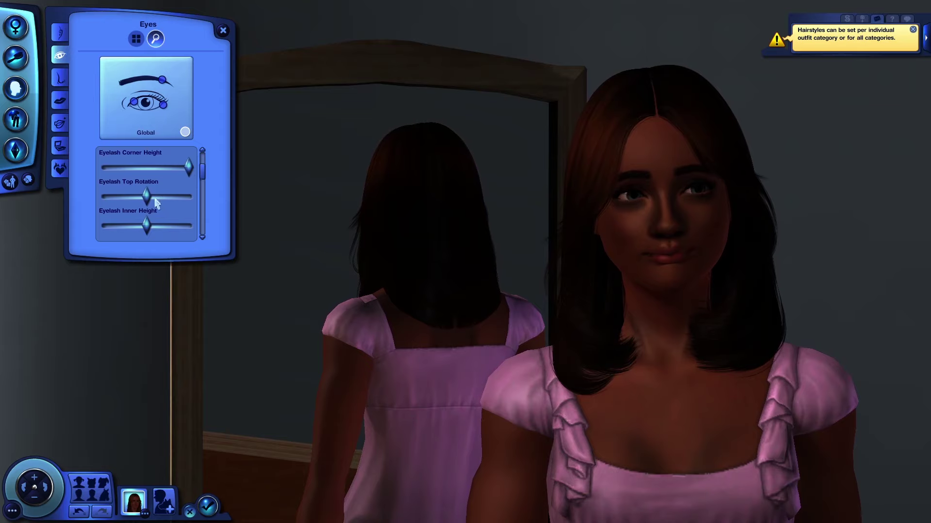
drag(150, 197, 189, 196)
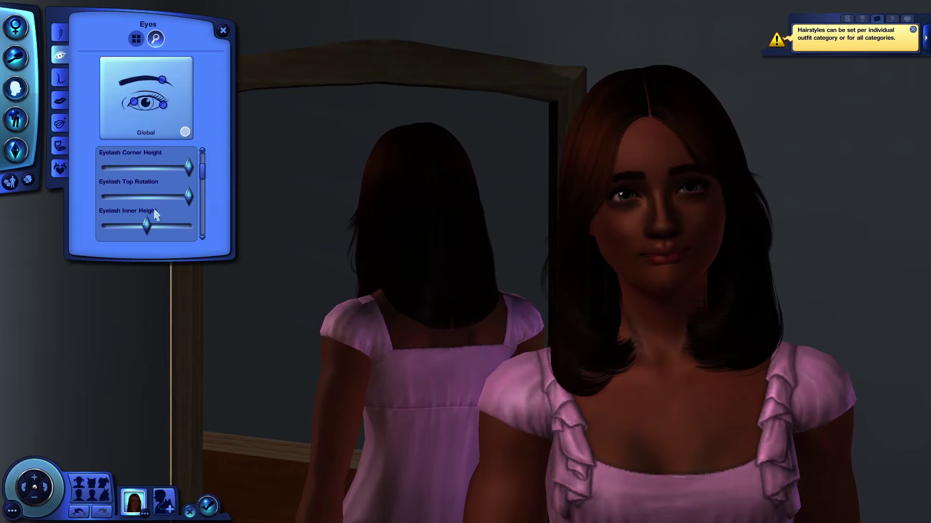
scroll(153, 208, down, 2)
drag(146, 167, 180, 171)
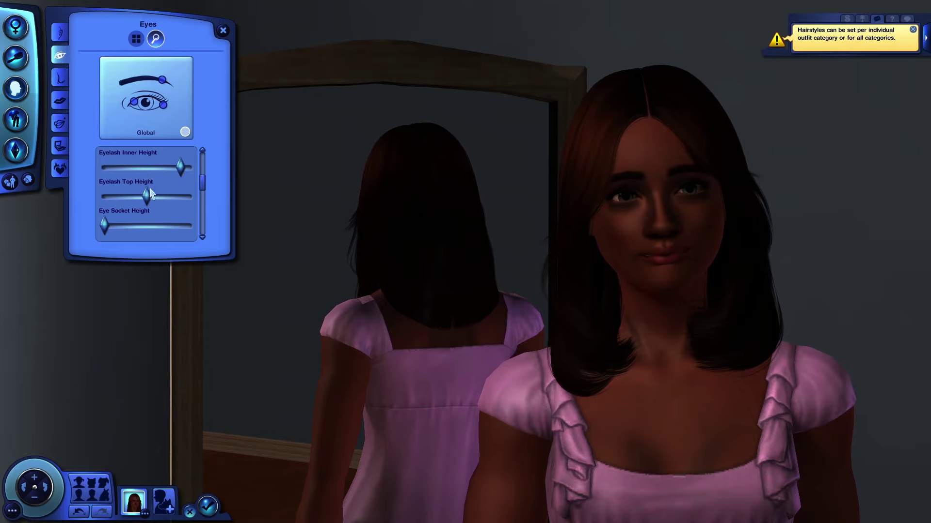
drag(148, 196, 182, 196)
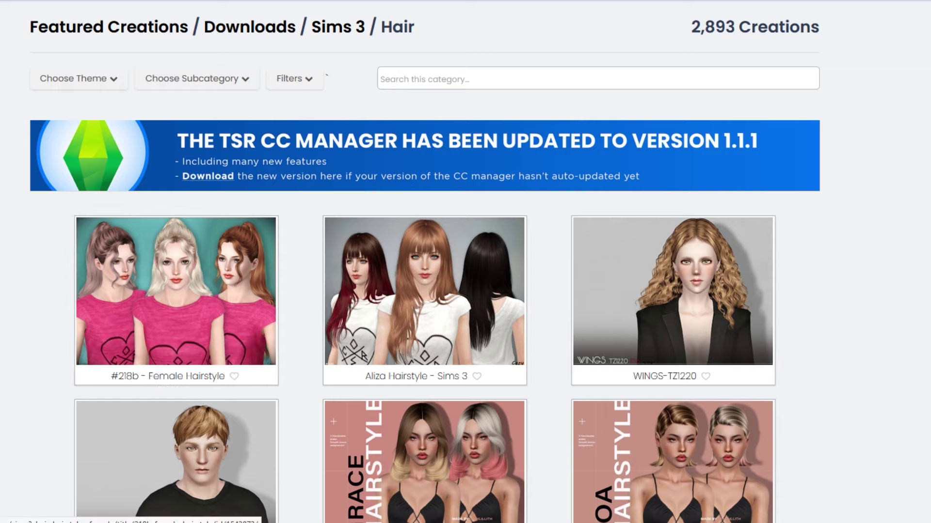
- Open the Grace Hair card's download panel in the Sims 3 Hair listing
scroll(80, 228, down, 5)
click(436, 232)
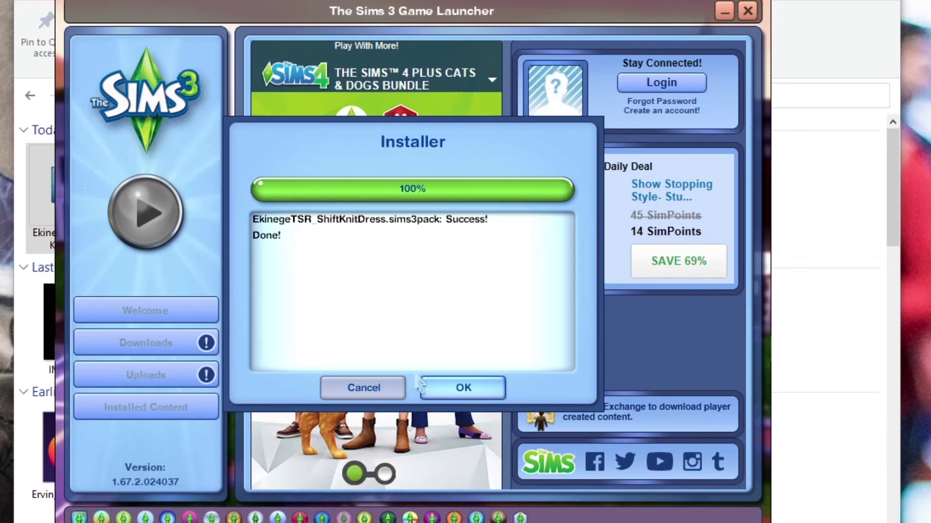
- Dismiss the installer with OK once Shift Knit Dress reports Success at 100%
click(426, 387)
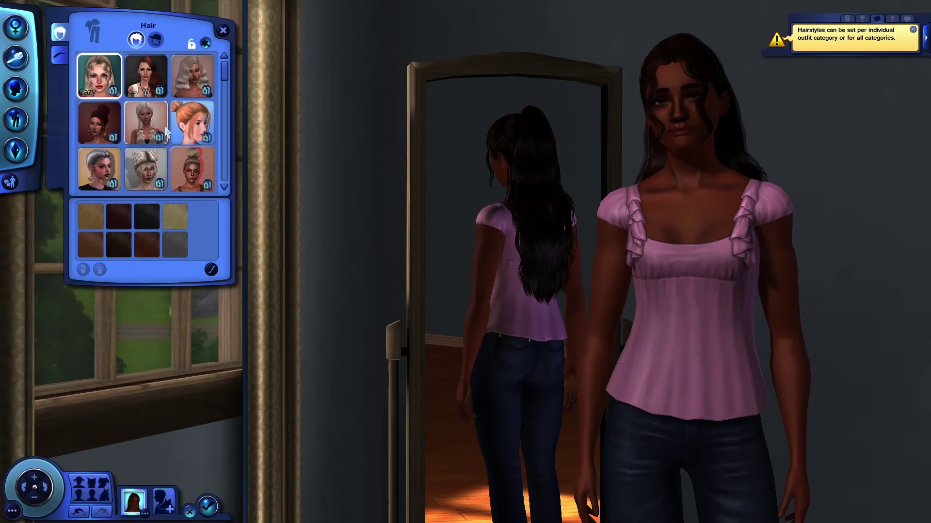
- Scroll the Hair thumbnails and apply a third-row custom hairstyle to the Sim
scroll(164, 126, down, 2)
scroll(164, 125, down, 1)
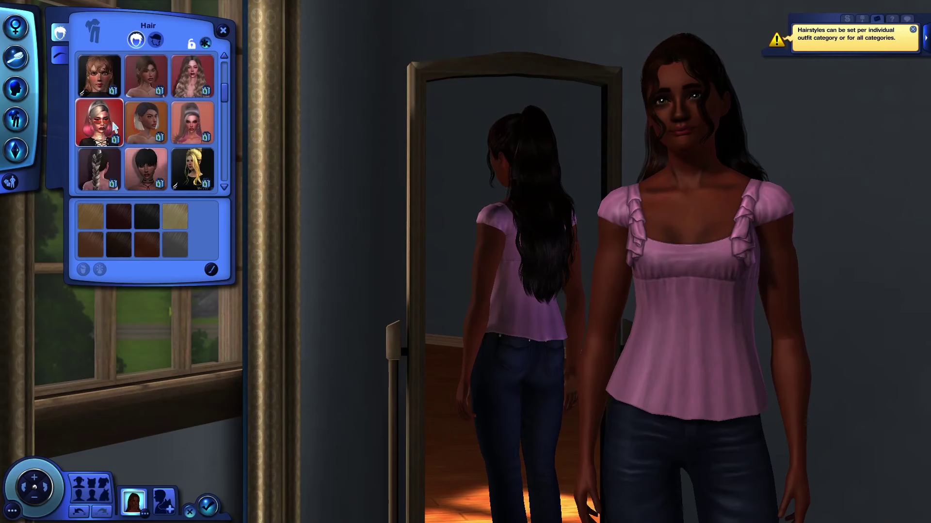
scroll(145, 118, down, 1)
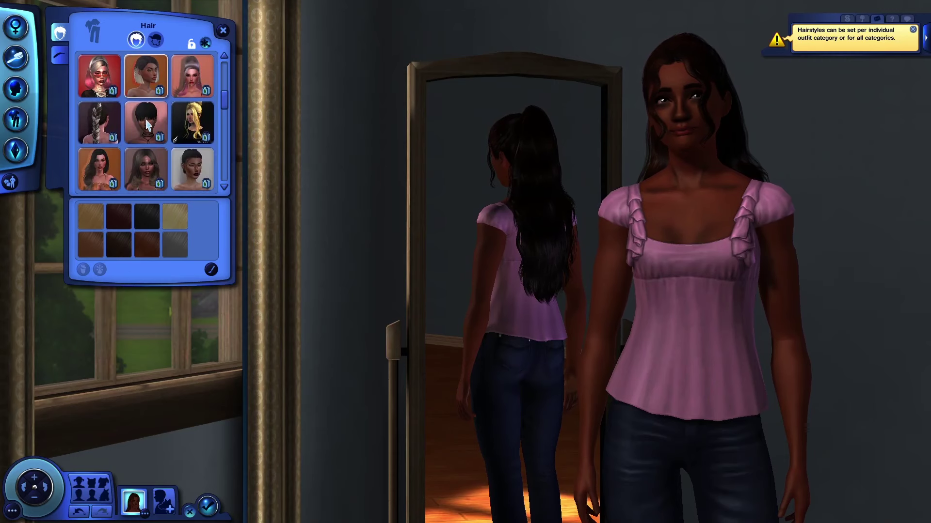
click(152, 159)
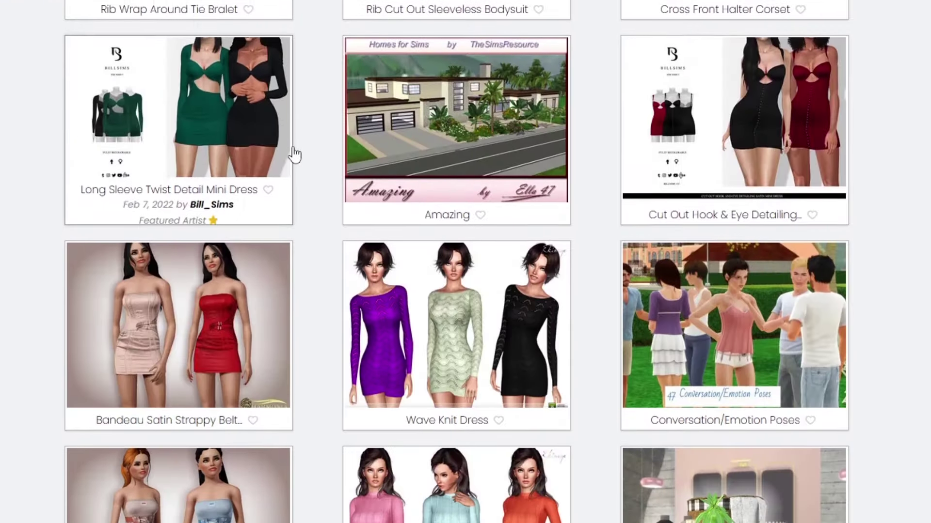
- Load more Sims 3 creations and filter the gallery to the Hair subcategory
scroll(297, 154, down, 8)
scroll(311, 146, down, 4)
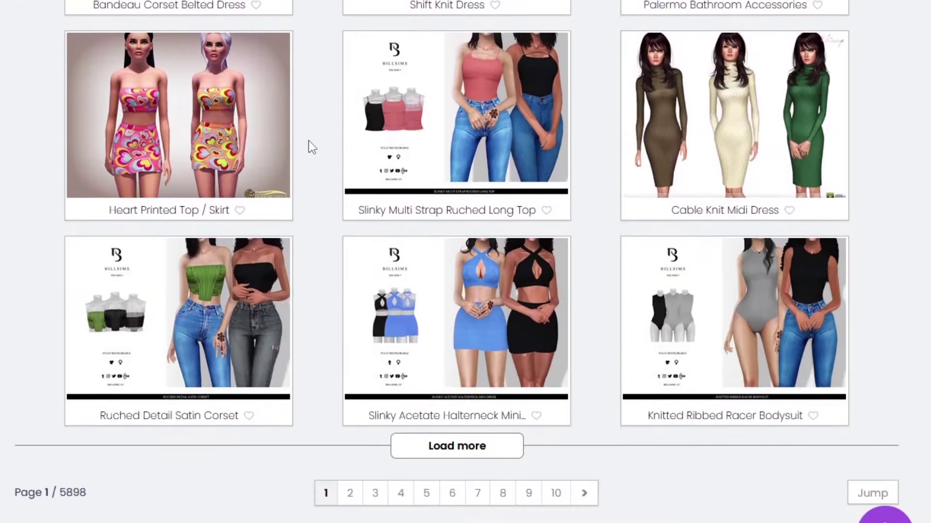
click(452, 377)
scroll(326, 287, down, 10)
scroll(295, 344, up, 20)
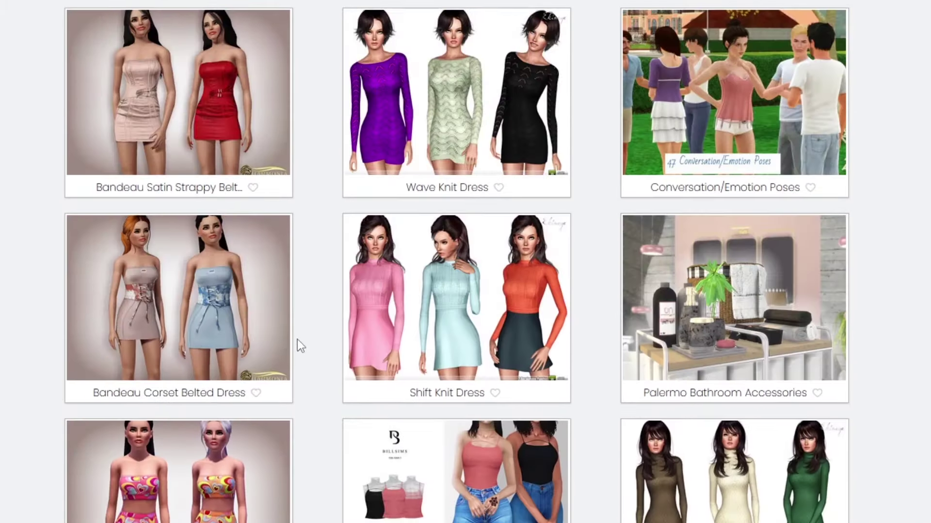
click(213, 64)
click(235, 184)
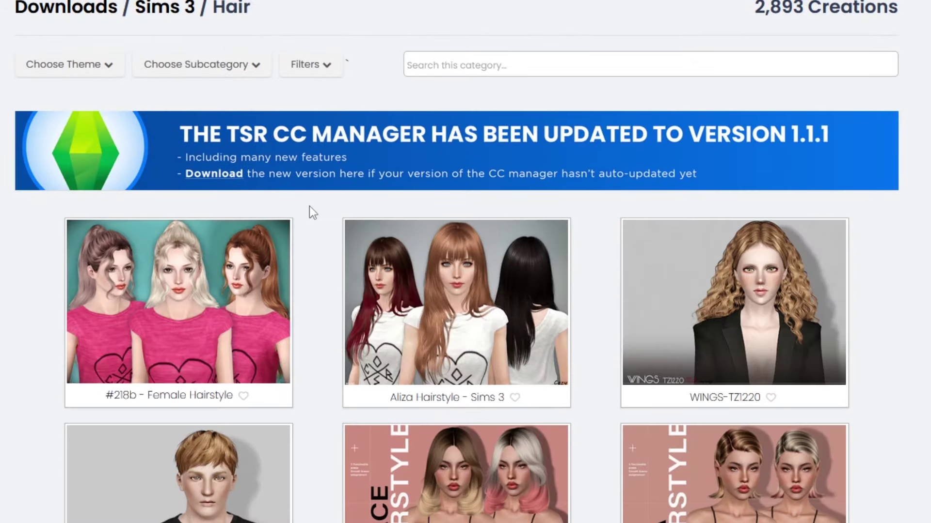
- Open #218b - Female Hairstyle and download it, accepting the prompt
scroll(315, 204, down, 3)
click(281, 175)
scroll(366, 170, down, 2)
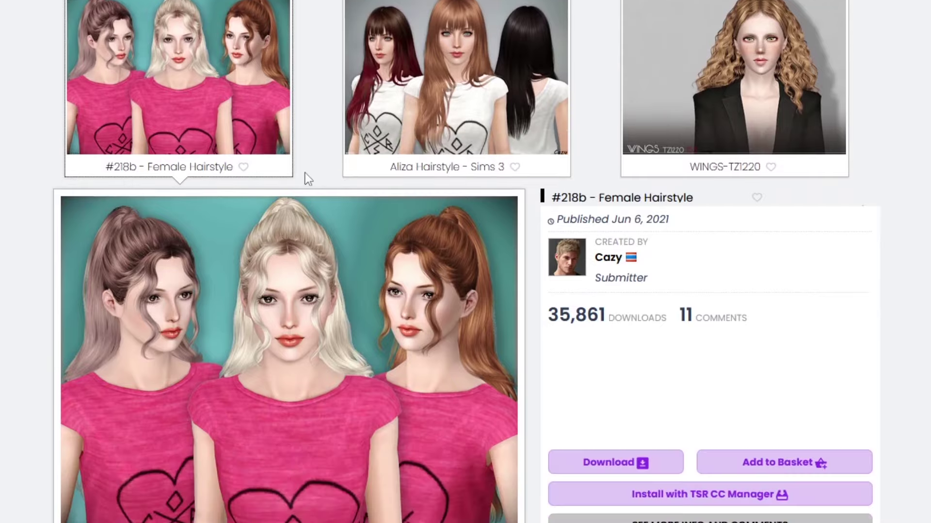
click(669, 467)
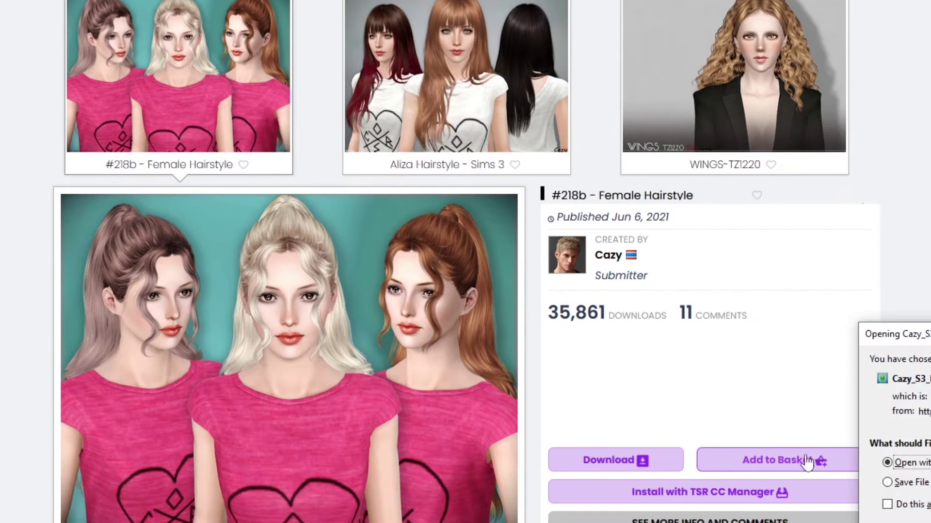
key(Return)
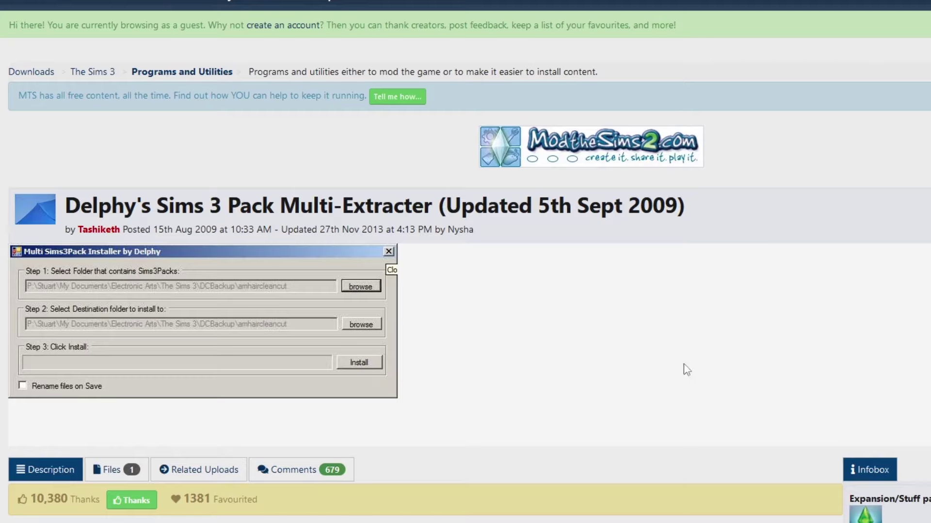
scroll(686, 368, down, 4)
scroll(443, 387, up, 2)
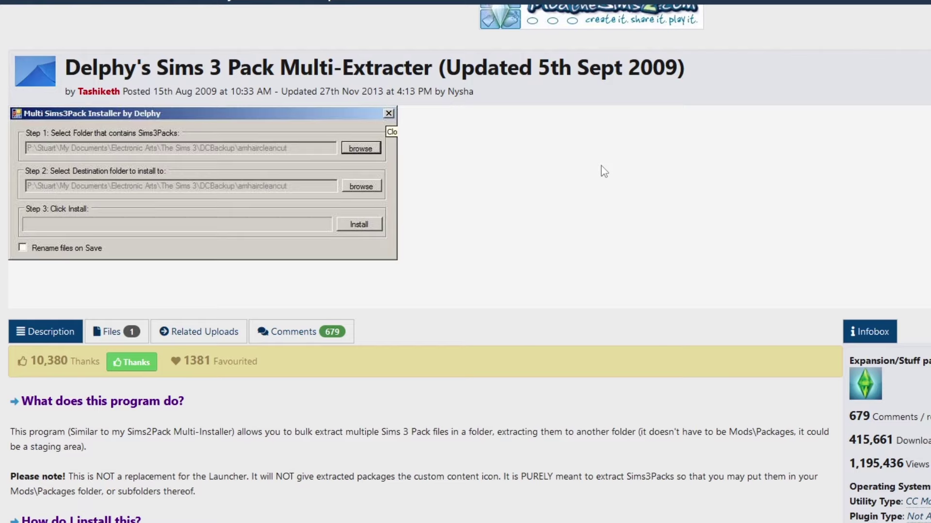
scroll(603, 171, down, 3)
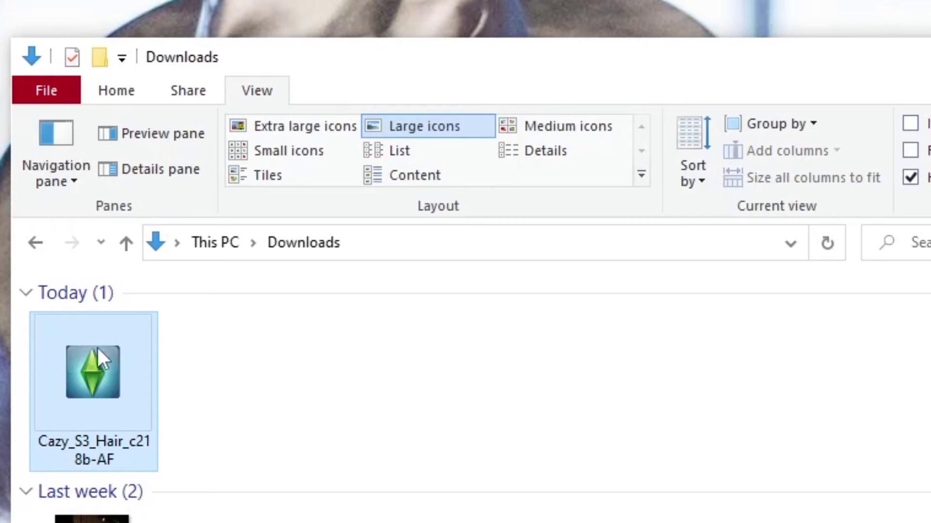
- Copy the Cazy_S3_Hair_c218b-AF file from Downloads into Documents\Sims3Pack
right_click(99, 346)
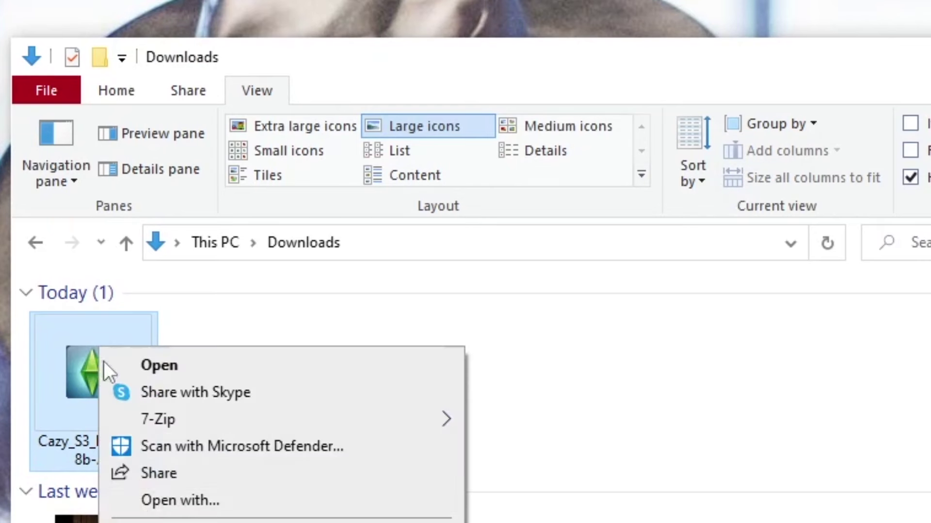
key(Escape)
click(205, 255)
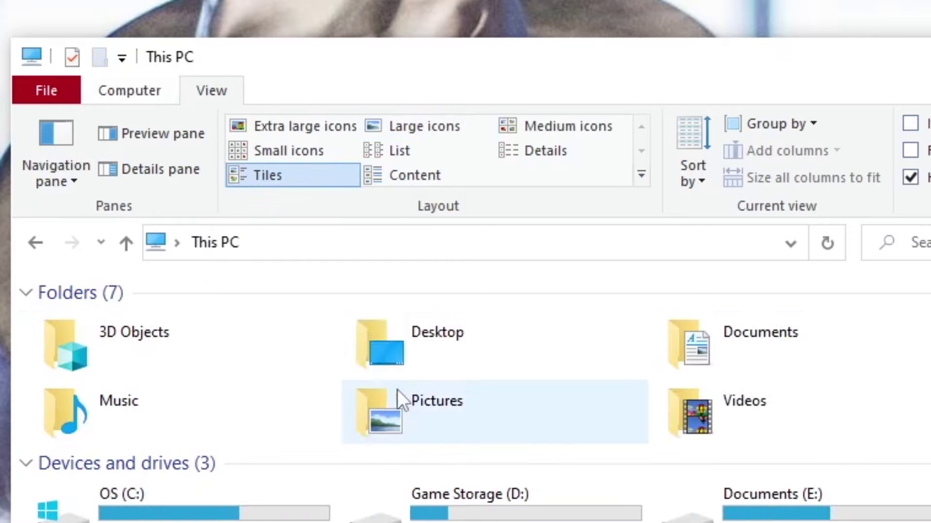
double_click(740, 323)
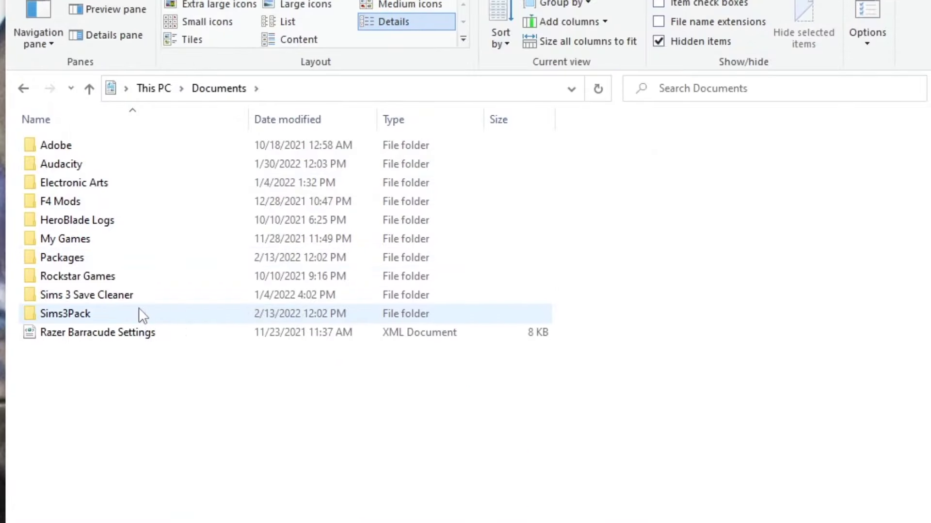
double_click(142, 315)
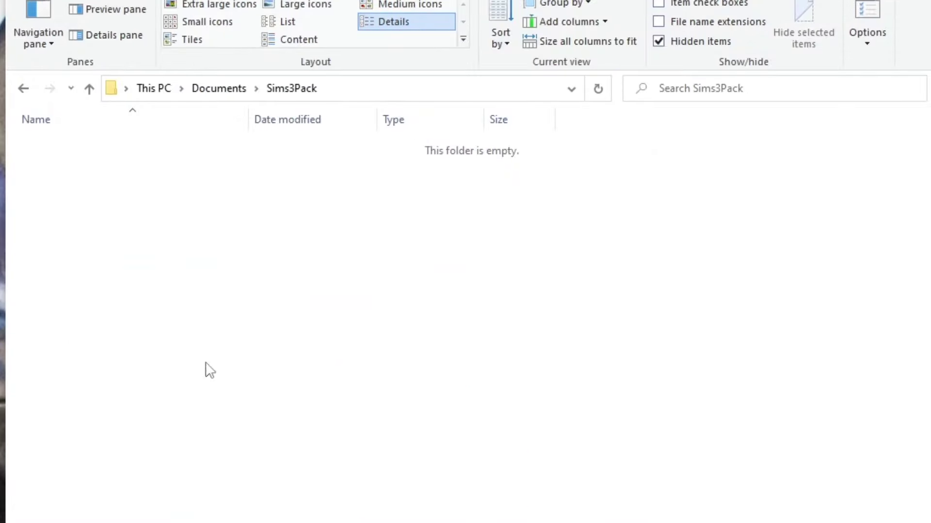
right_click(206, 363)
click(286, 488)
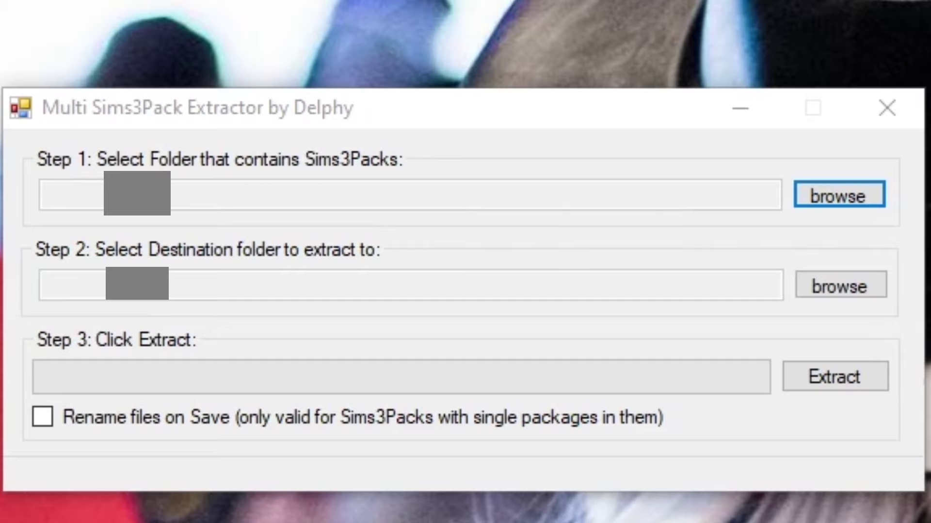
- Extract the hair Sims3Pack from Documents\Sims3Pack into Documents\Packages, reporting 1 file done
click(820, 295)
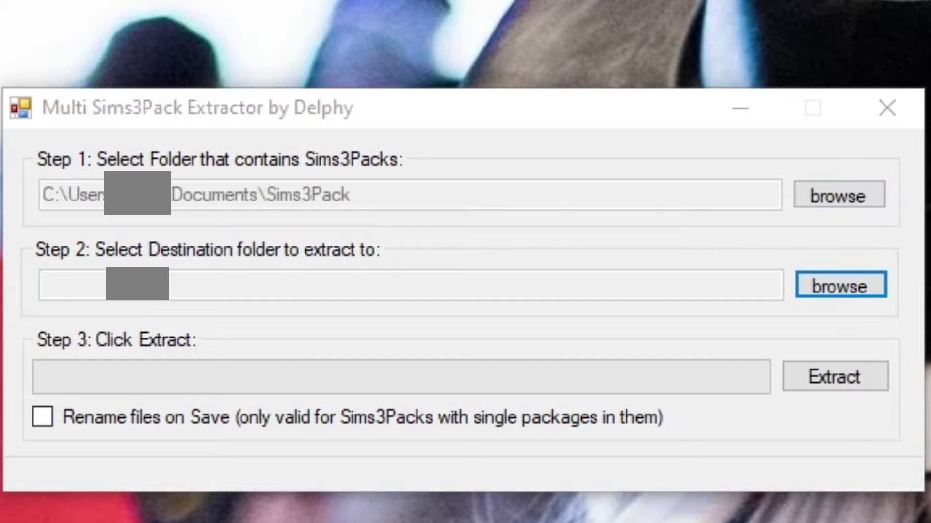
key(Return)
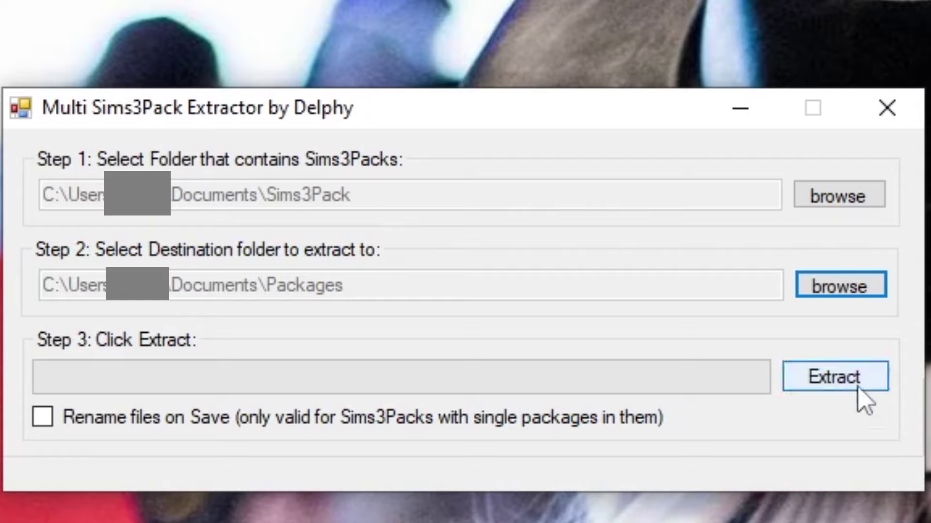
click(846, 391)
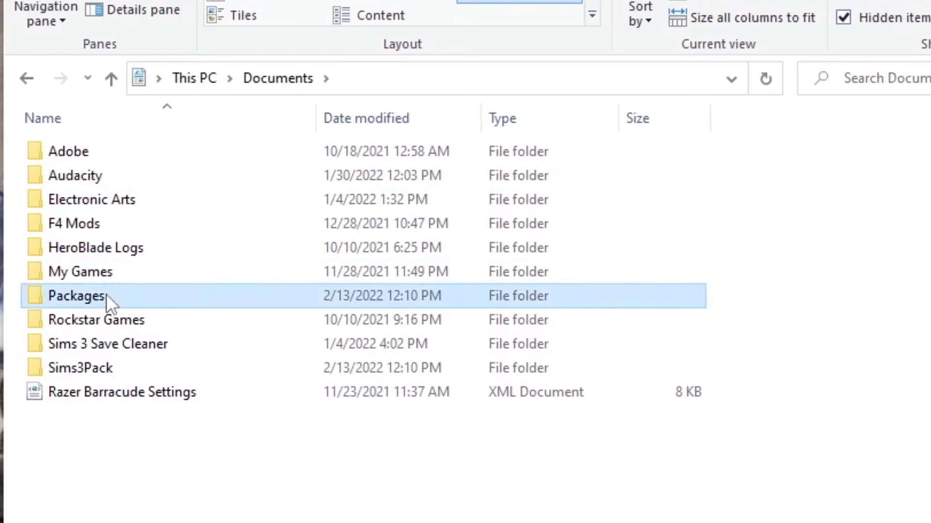
- Cut the extracted 6,065 KB .package file from Documents\Packages
double_click(106, 293)
click(217, 147)
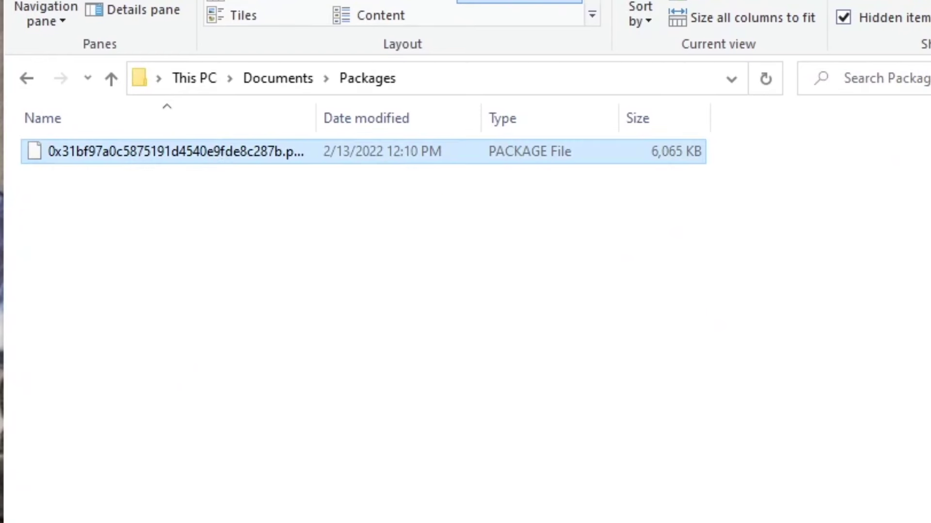
right_click(487, 150)
click(594, 425)
- Paste the package into Electronic Arts\The Sims 3\Mods\Packages
click(292, 78)
double_click(171, 208)
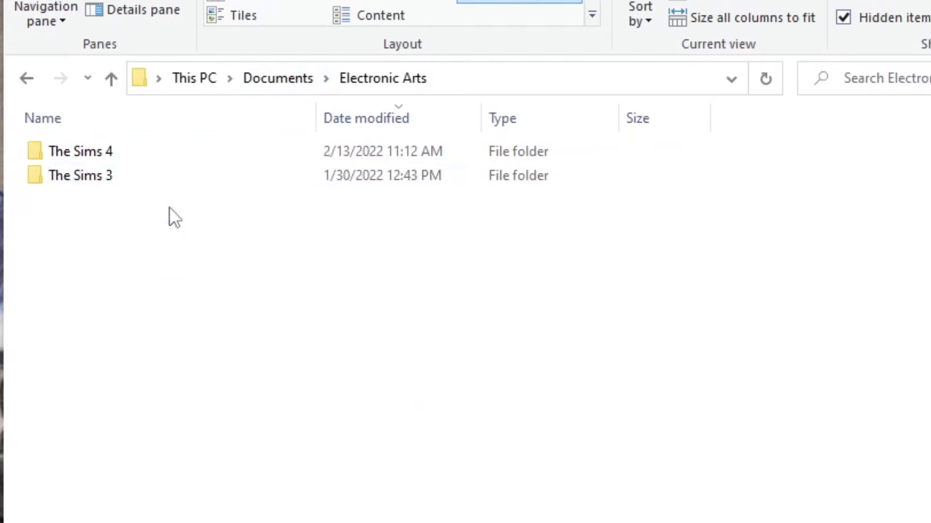
double_click(156, 158)
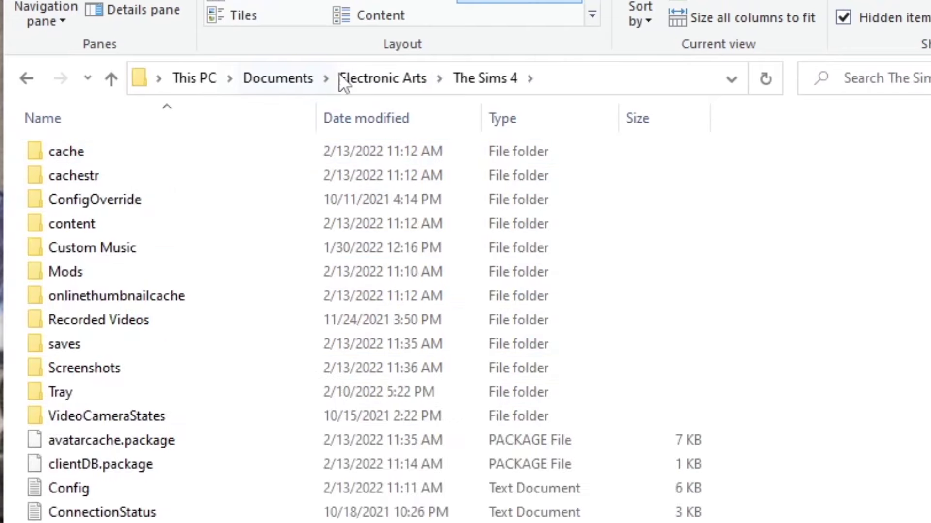
click(339, 77)
double_click(156, 170)
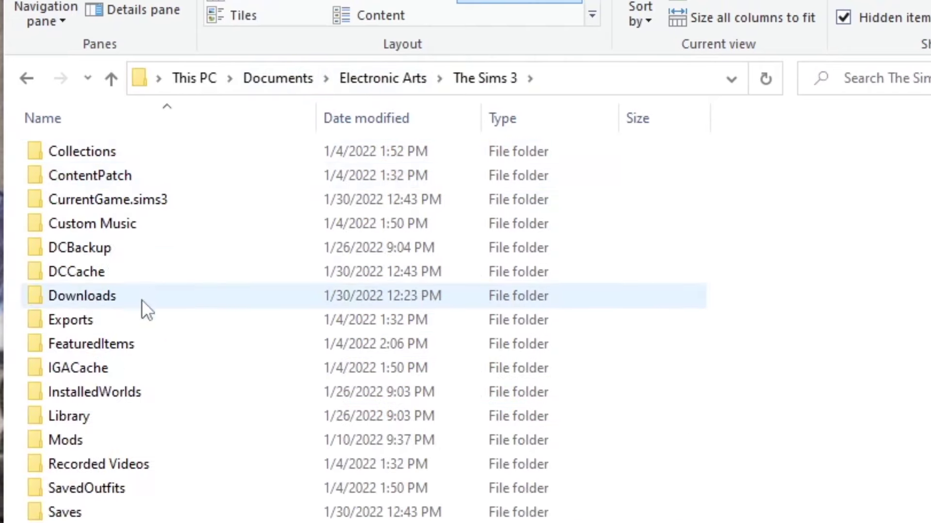
double_click(142, 437)
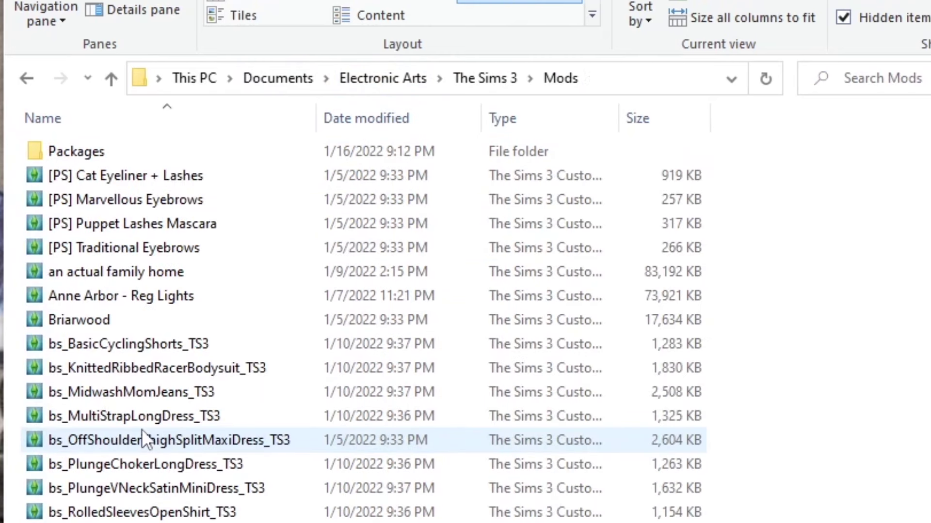
double_click(394, 154)
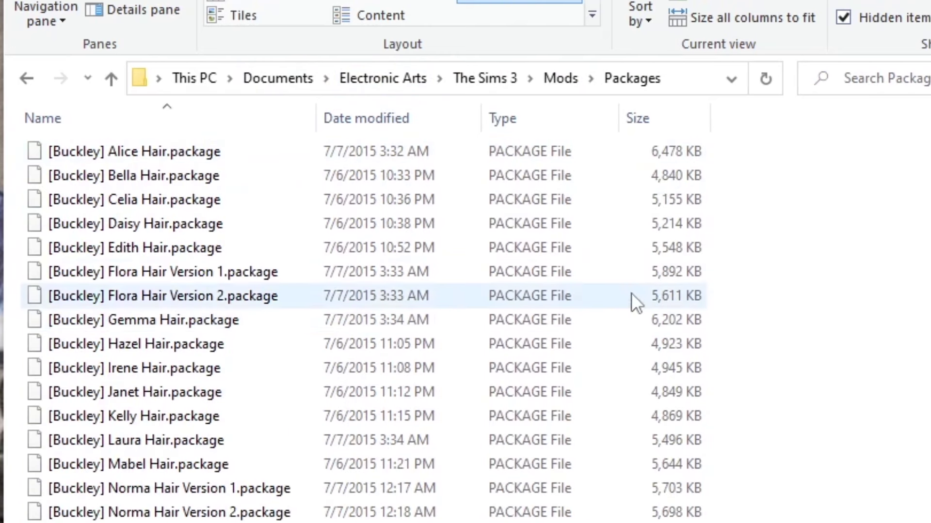
right_click(763, 306)
click(818, 463)
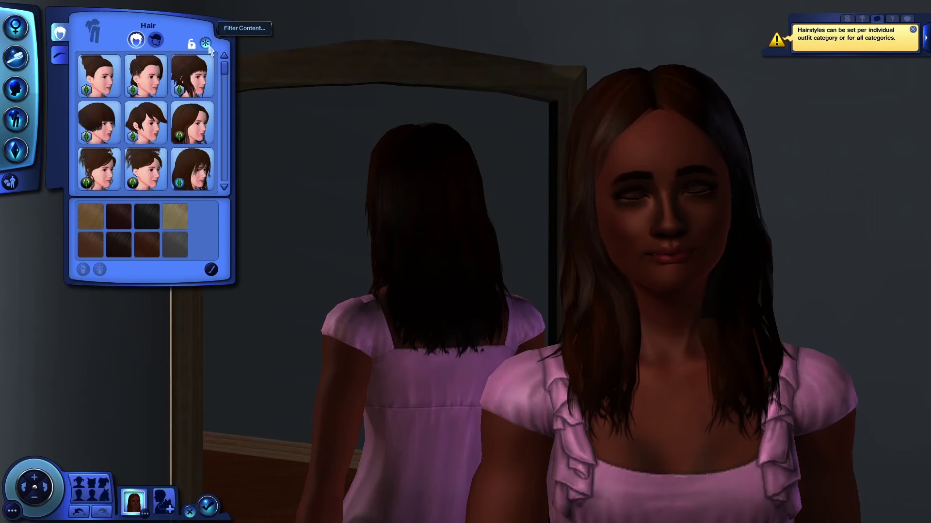
- Filter Create-a-Sim hair to custom content and give the Sim the long ponytail hairstyle
click(251, 85)
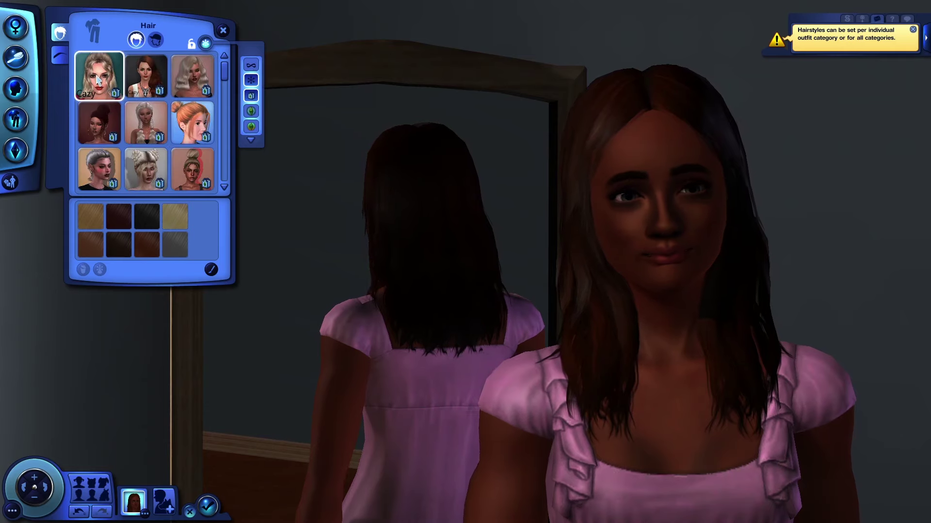
click(98, 80)
scroll(389, 160, down, 4)
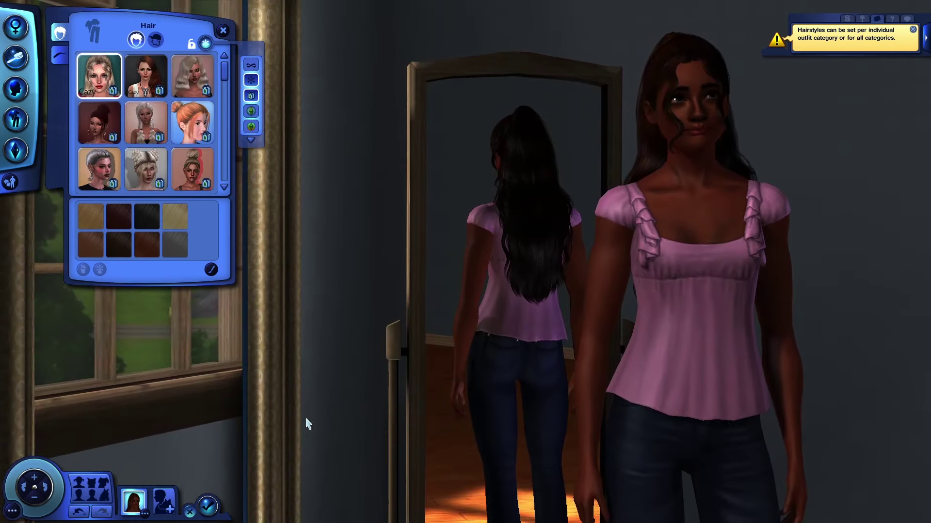